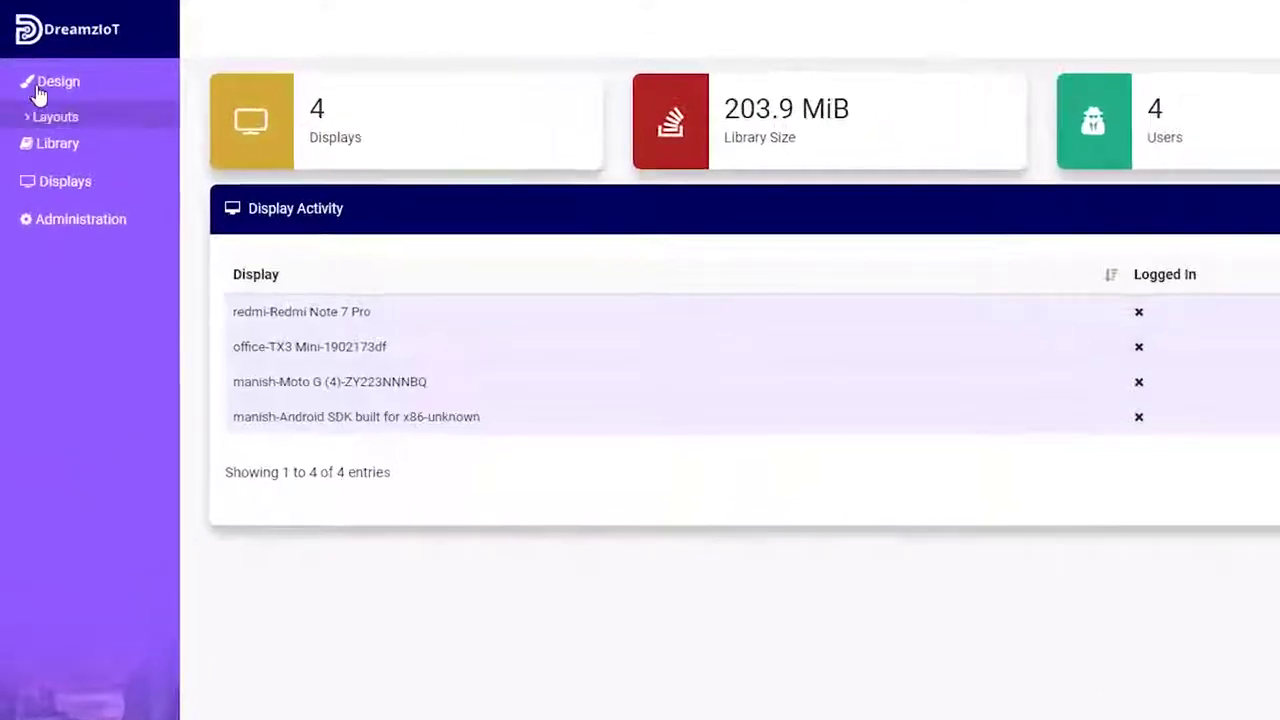
Step: Open layout 95, 'Debojit', in the designer and bring up its region's media timeline
left_click(43, 131)
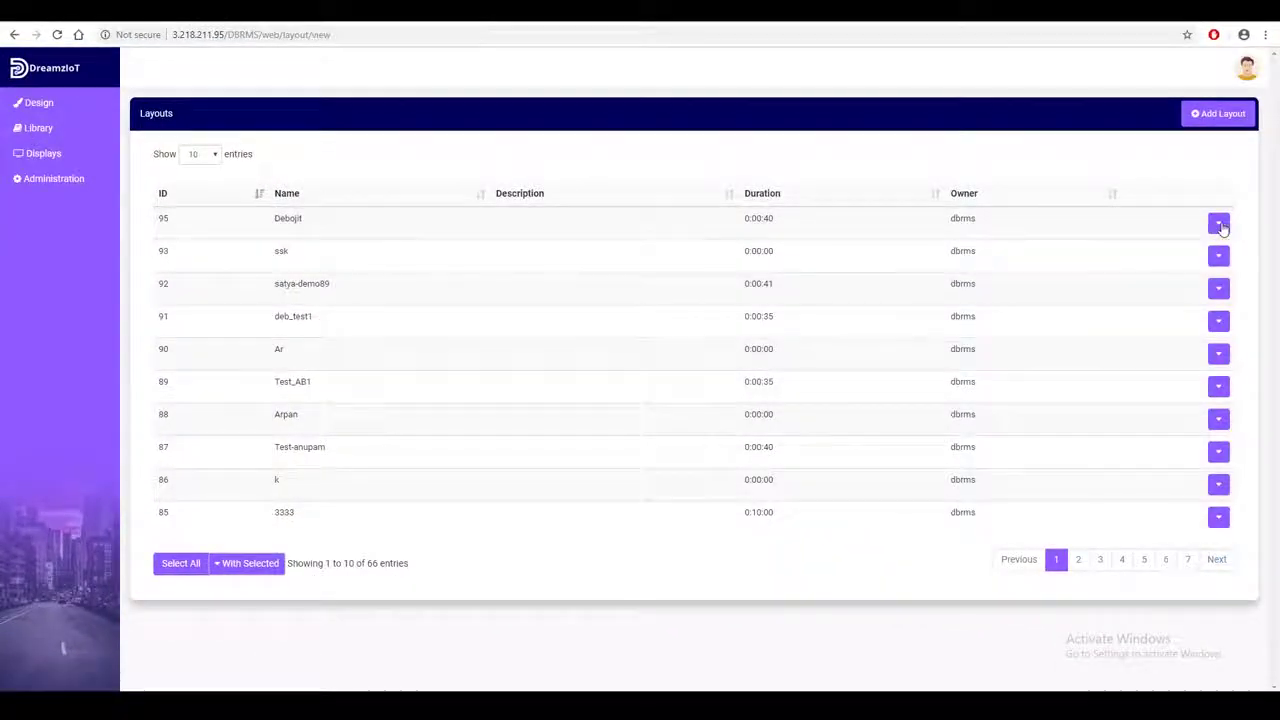
left_click(1219, 226)
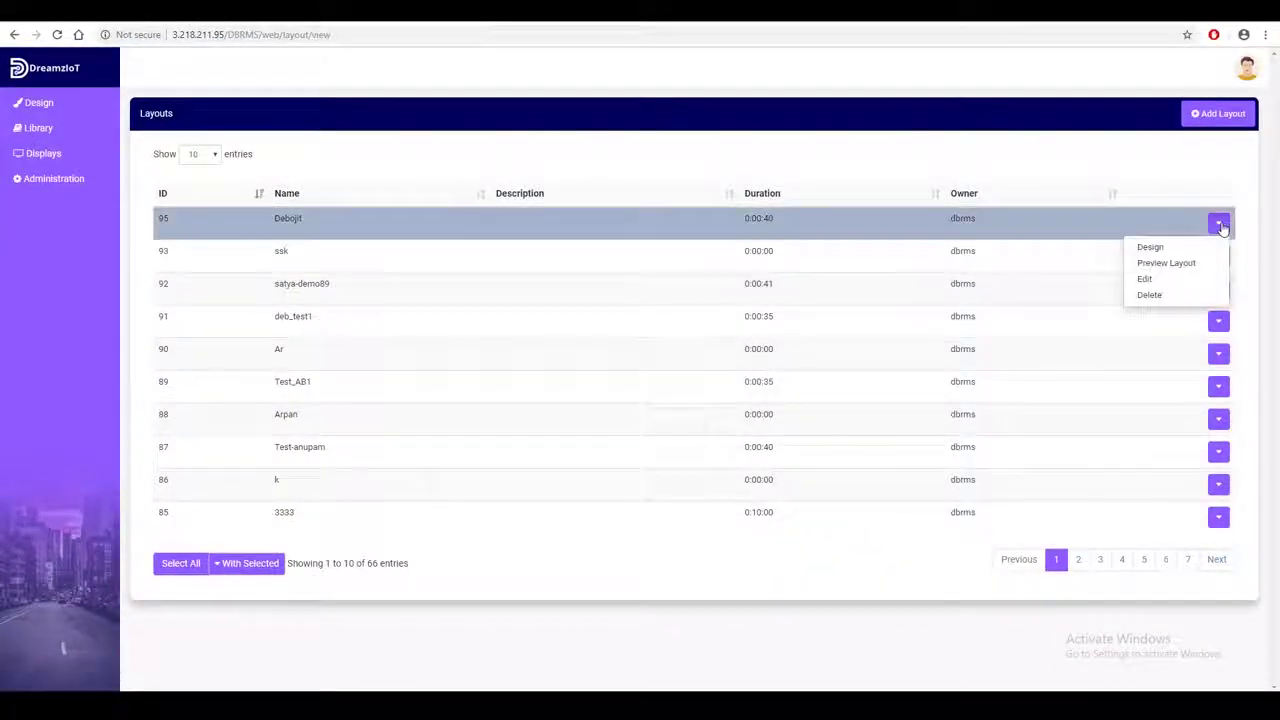
left_click(1150, 248)
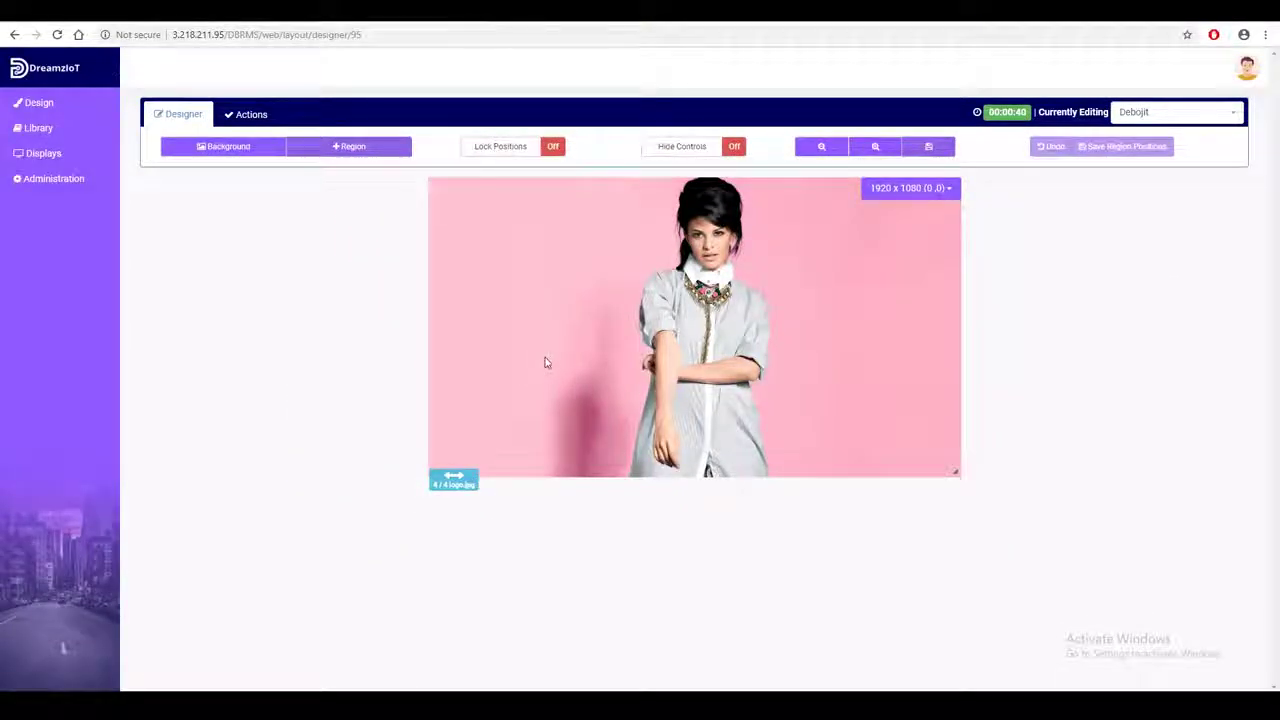
double_click(545, 362)
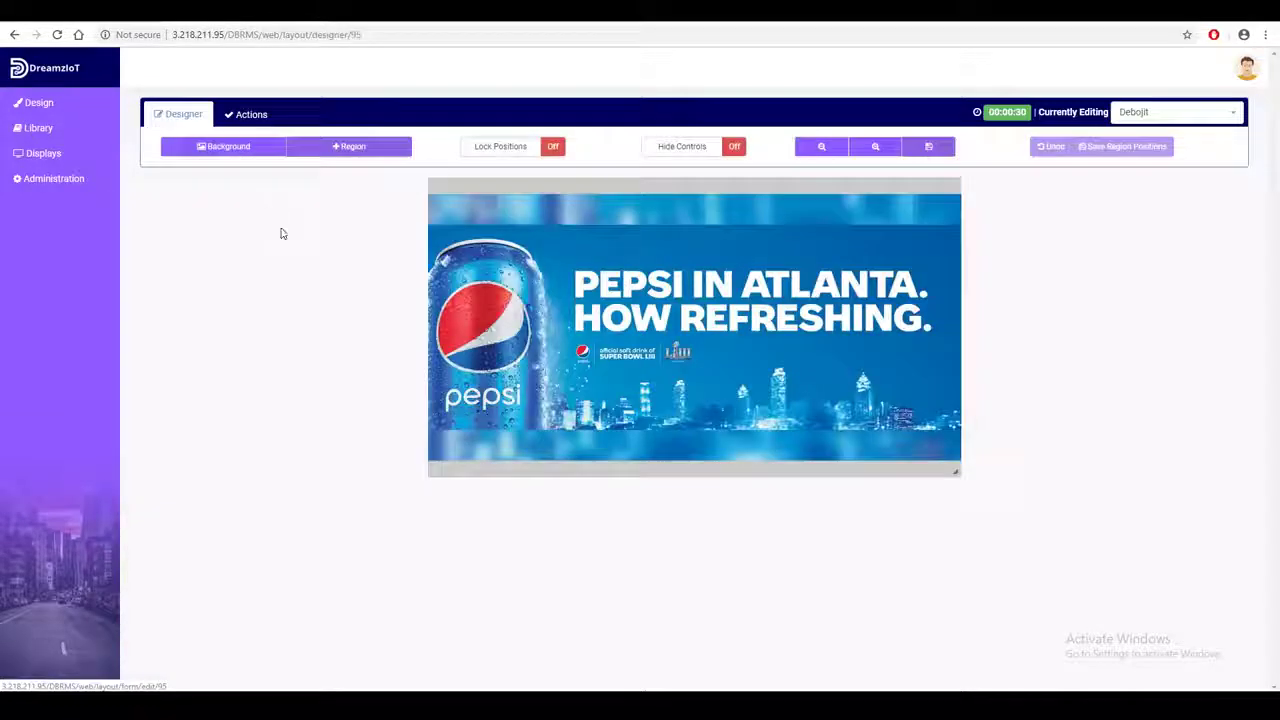
Step: Go to the layout's Actions to preview the 30-second Pepsi banner layout
left_click(251, 116)
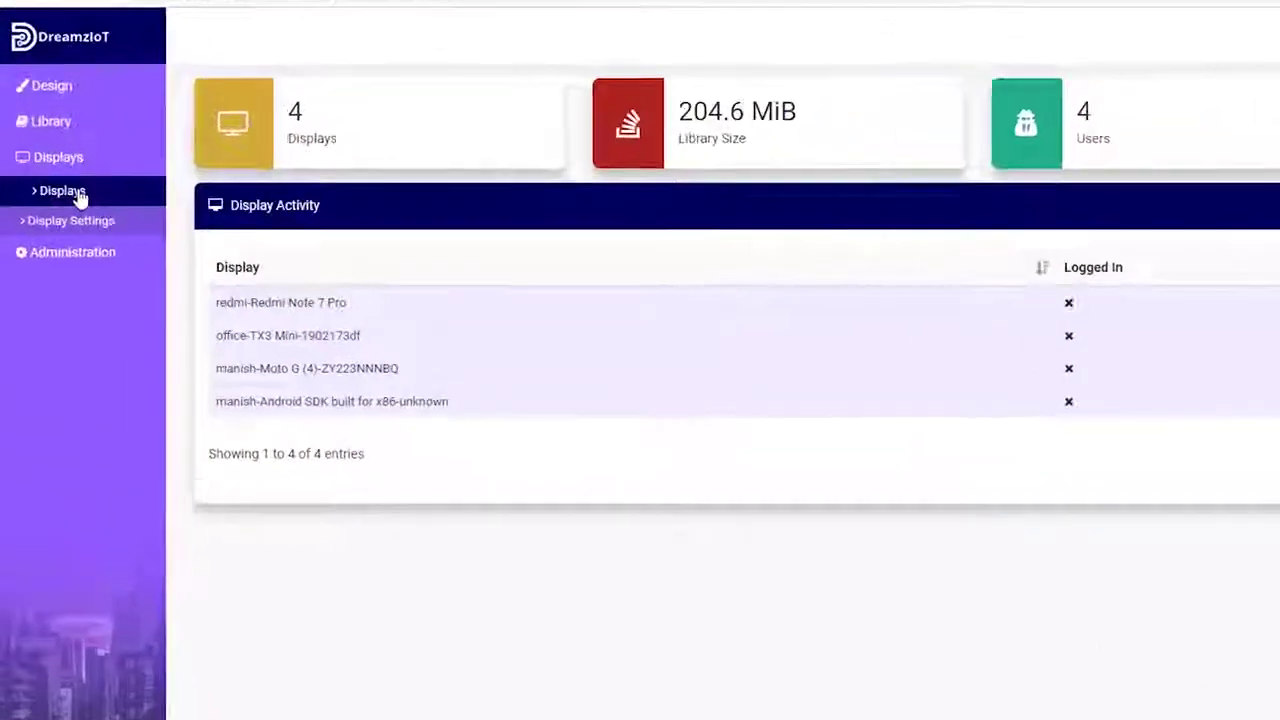
Step: In the Displays list, check the online status of displays 53 and 64, then clear the selection
left_click(80, 194)
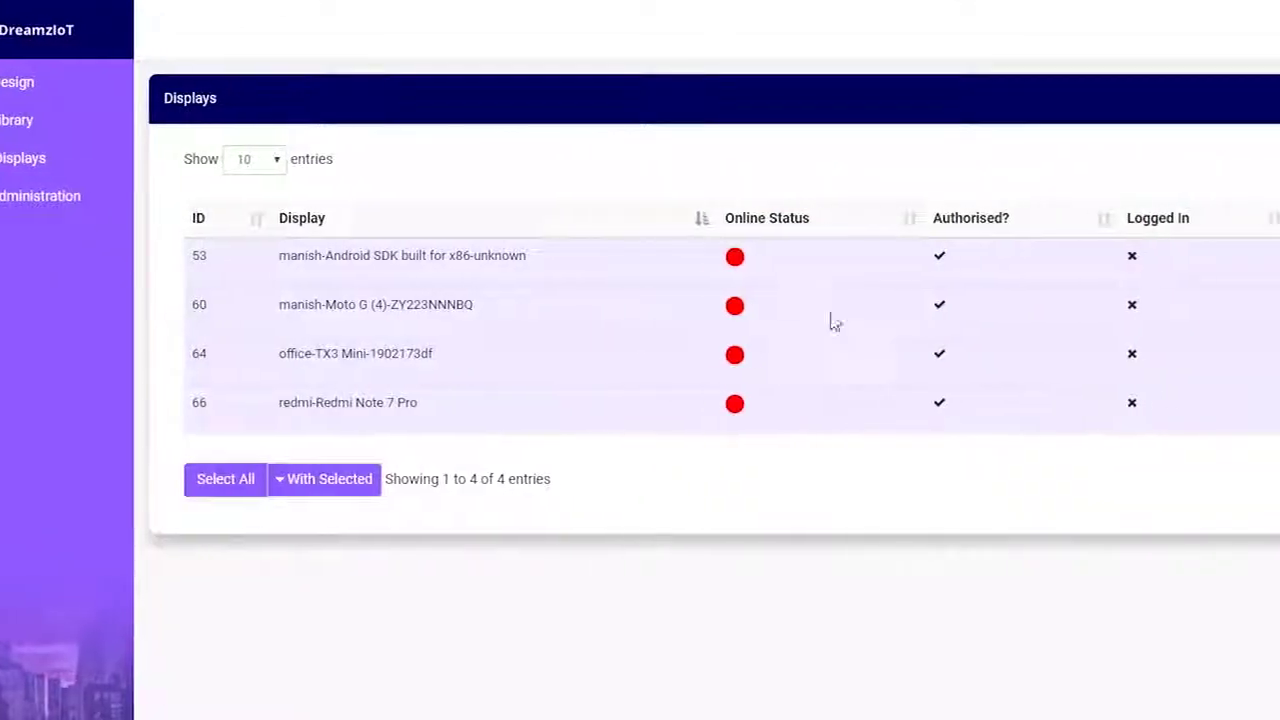
left_click(628, 260)
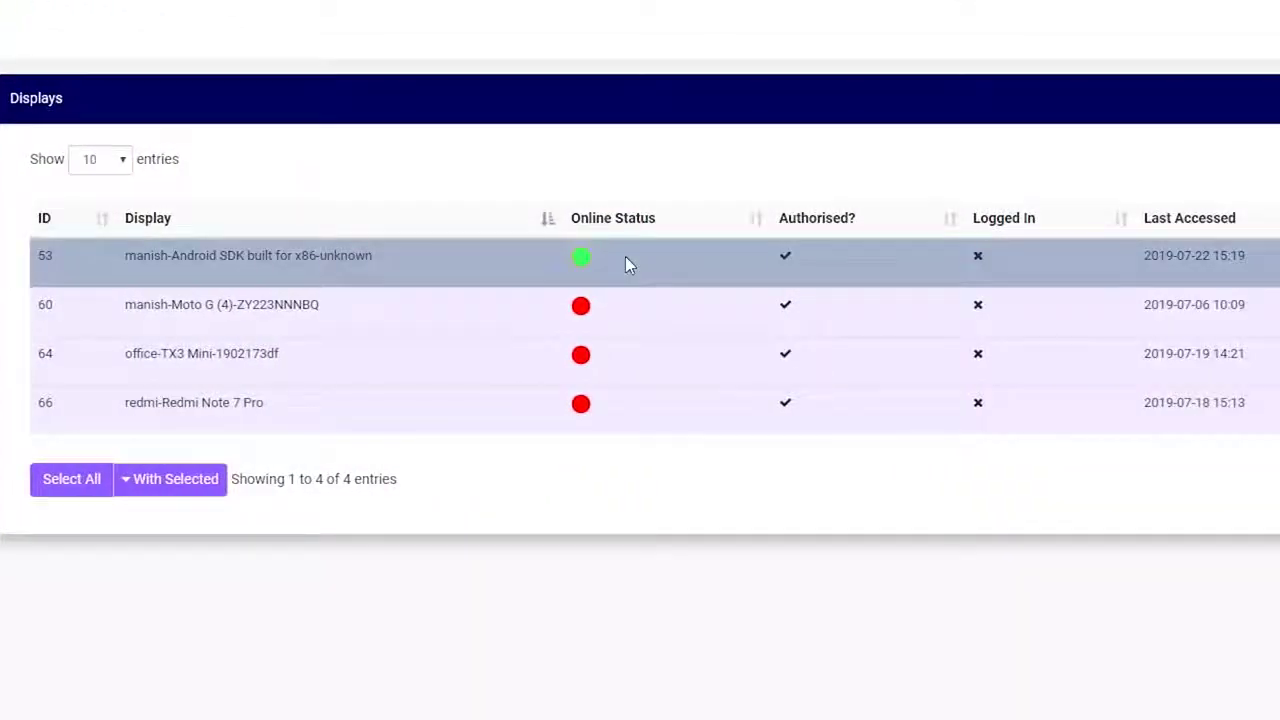
left_click(625, 260)
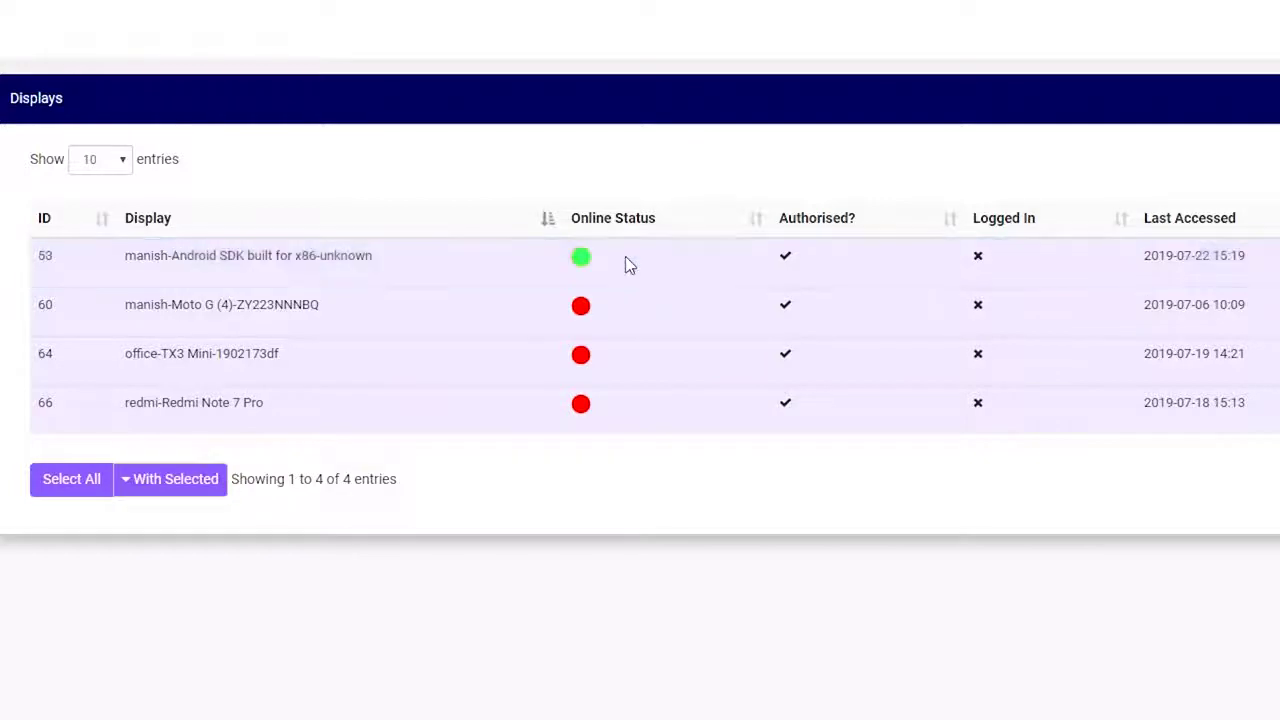
left_click(618, 360)
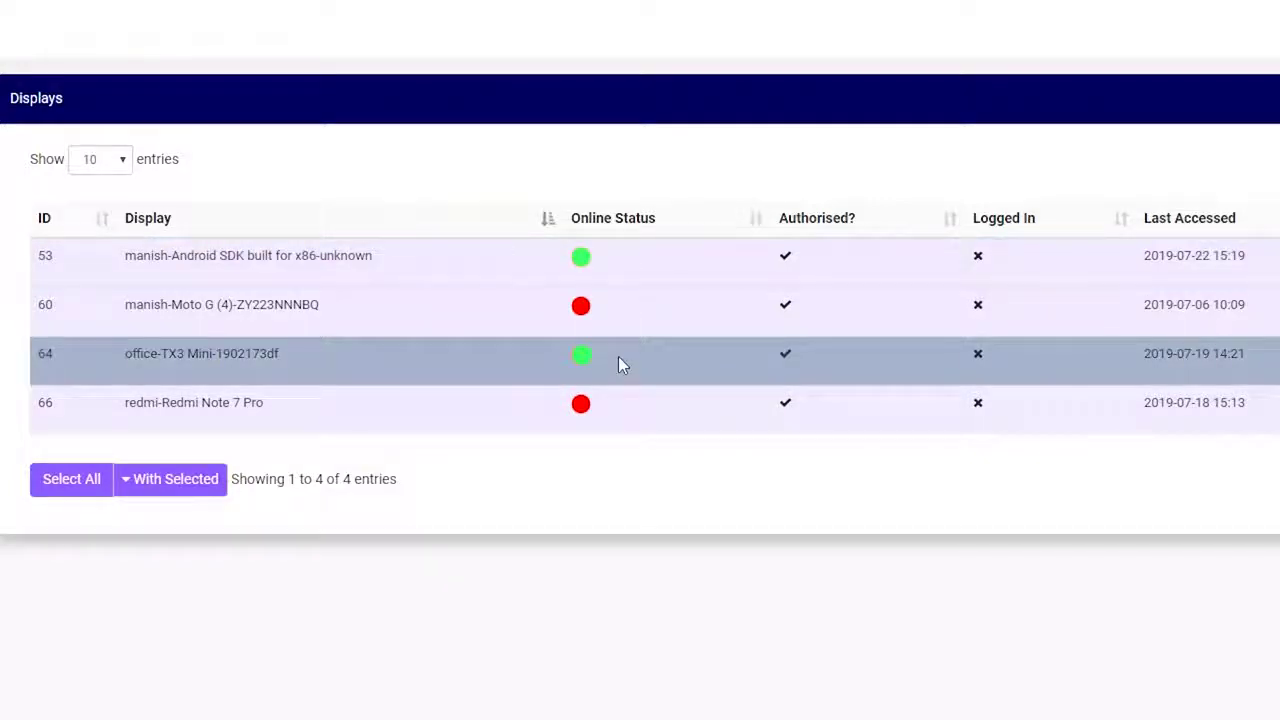
left_click(618, 358)
left_click(614, 269)
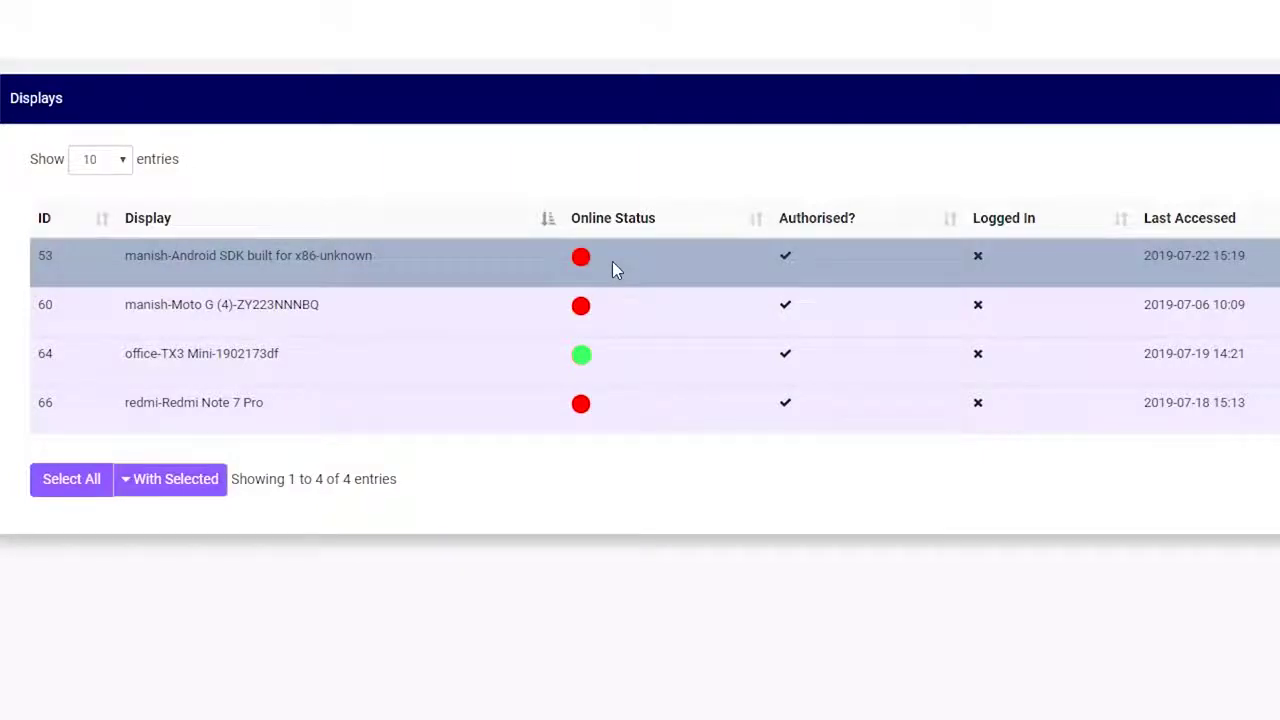
left_click(612, 261)
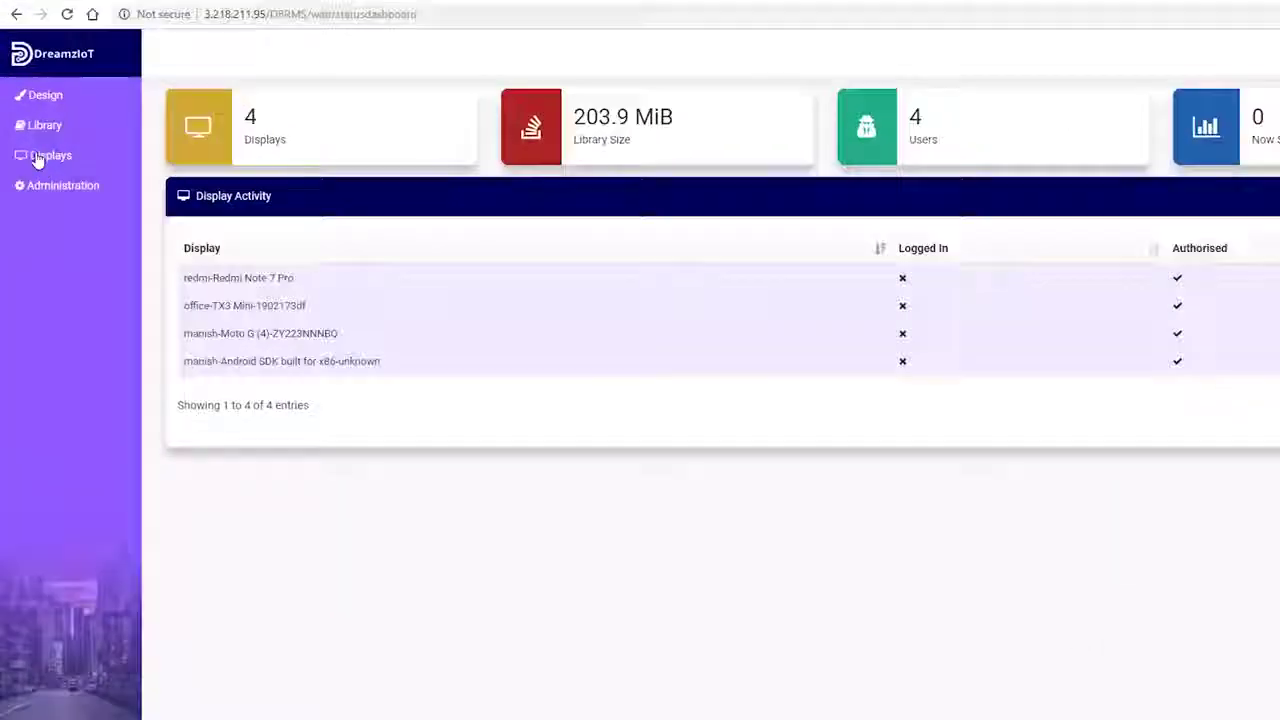
Step: Reload the Displays page and bring up the management options for display 60
left_click(36, 158)
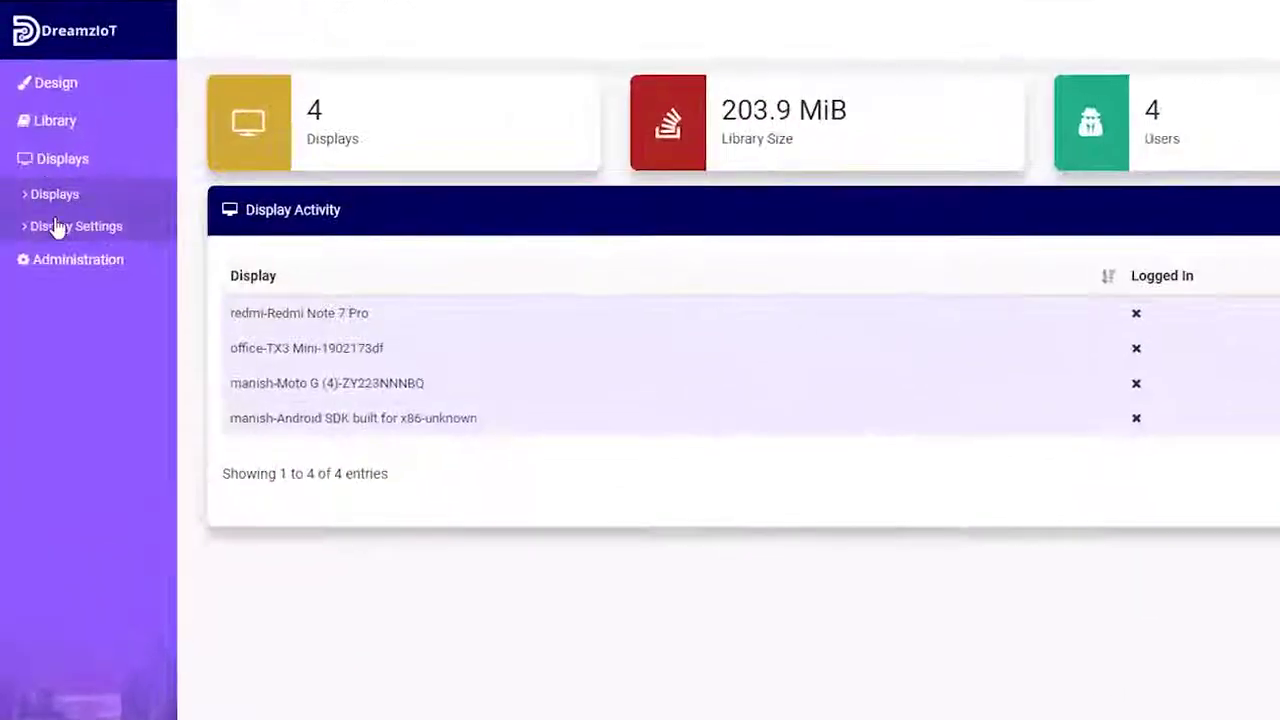
left_click(60, 198)
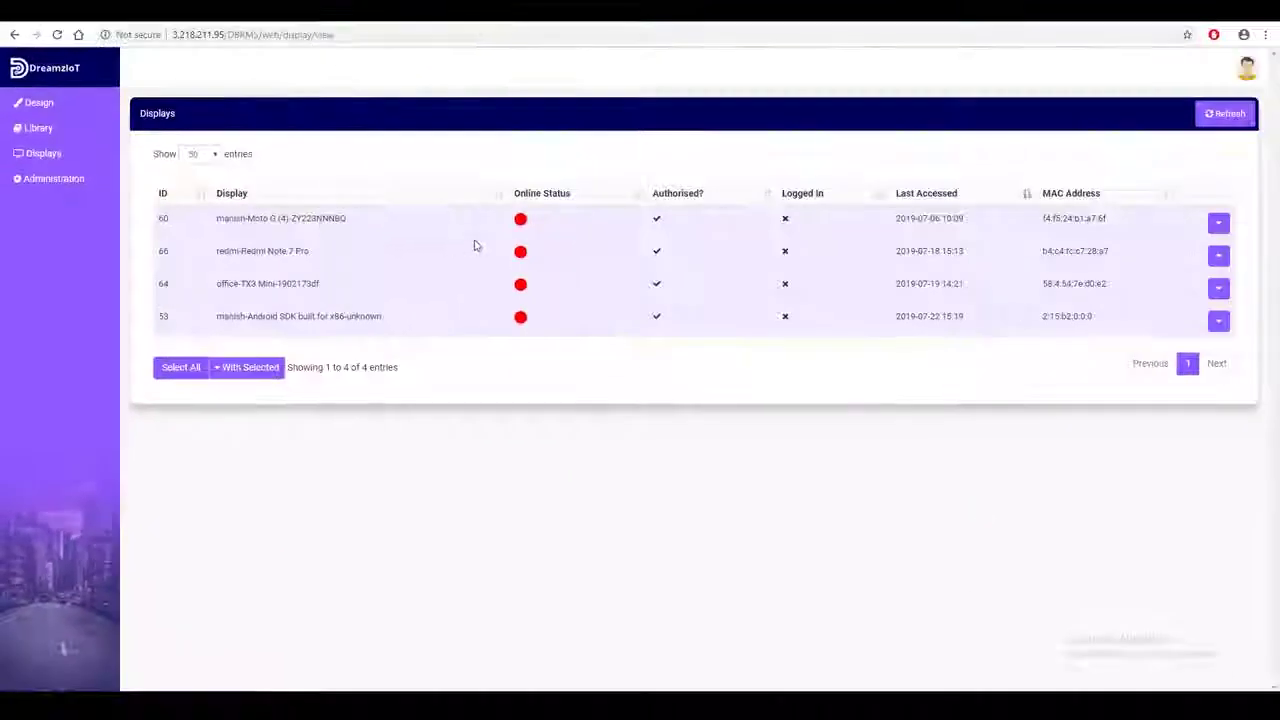
left_click(1218, 224)
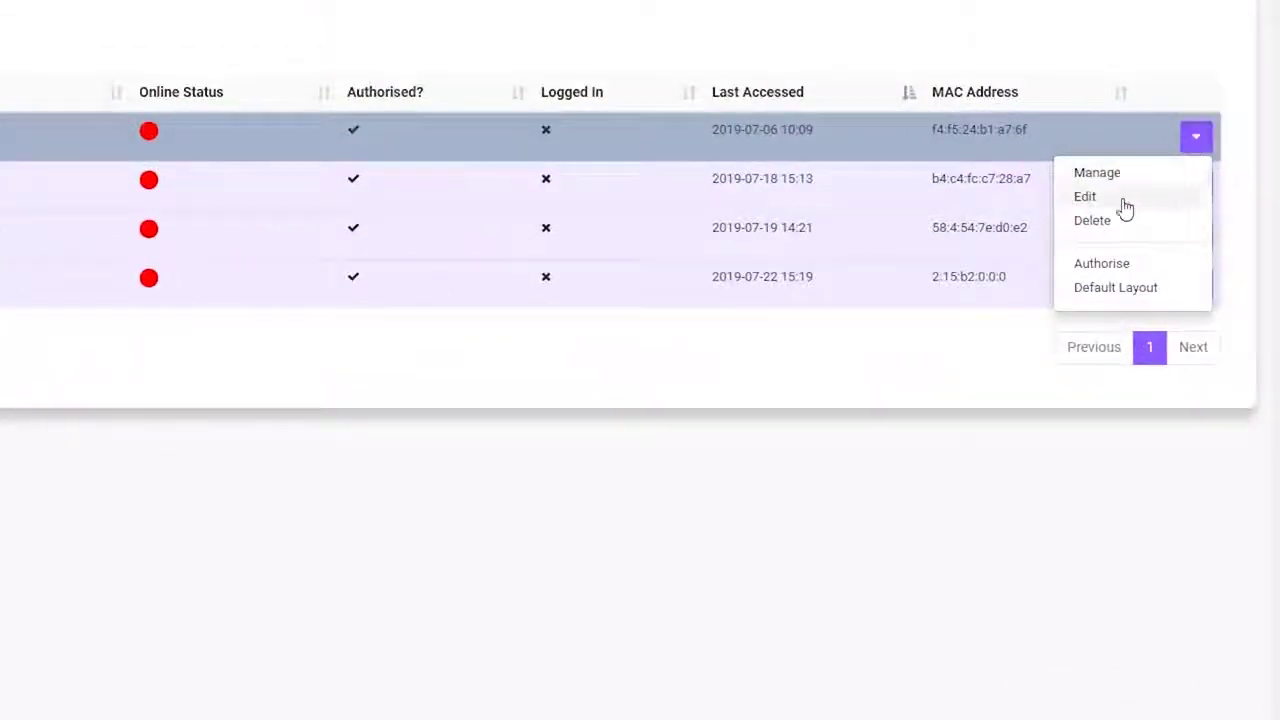